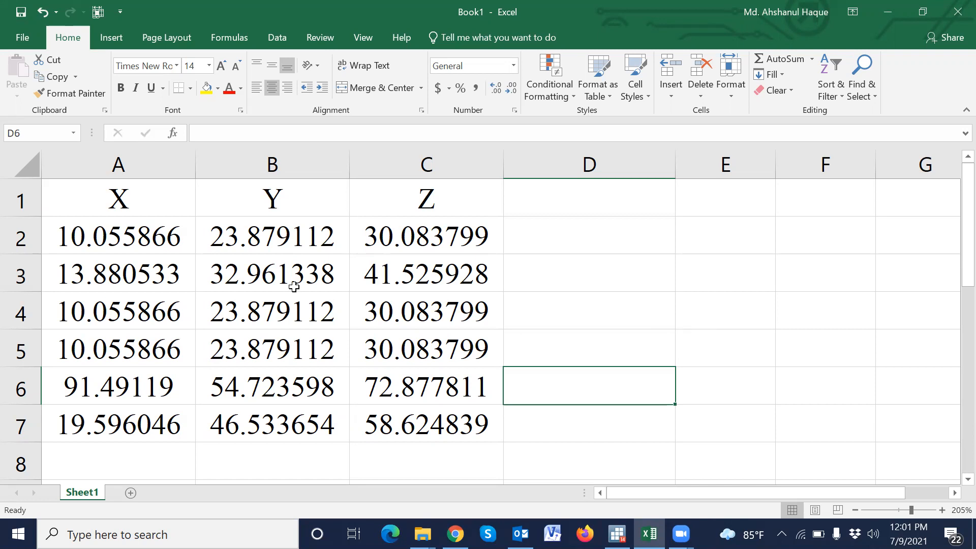
Inspect the X, Y and Z headers and the full stored decimals of the first X coordinate in A2.
drag(127, 206, 424, 196)
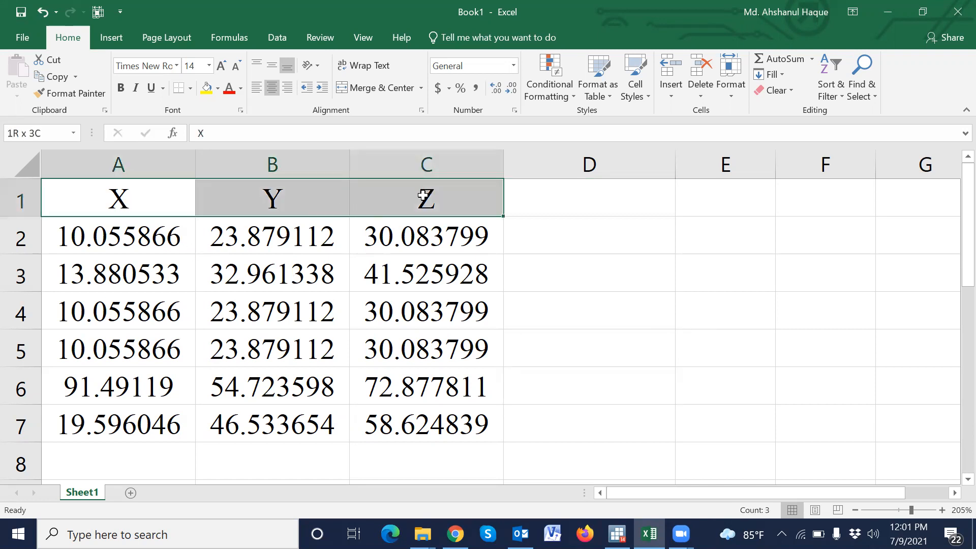
click(133, 240)
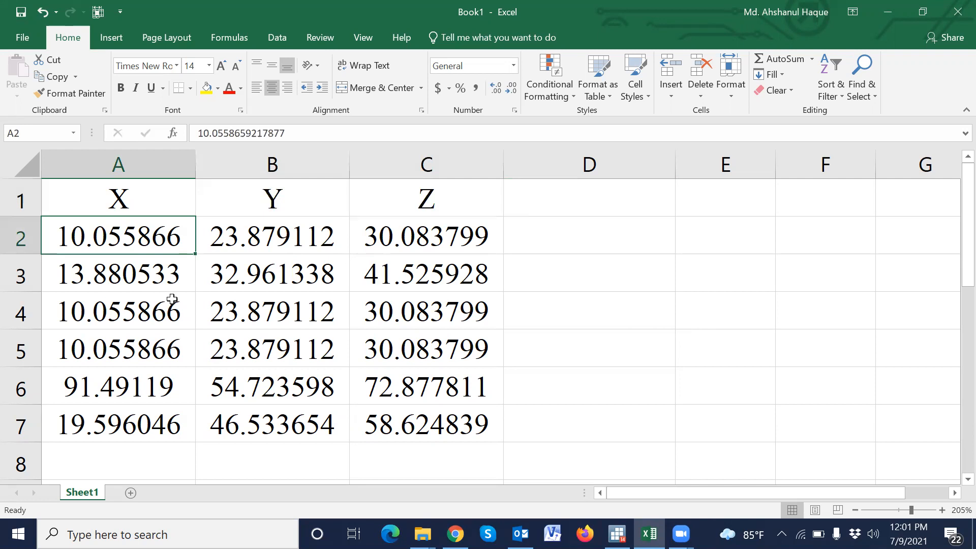
drag(213, 133, 293, 132)
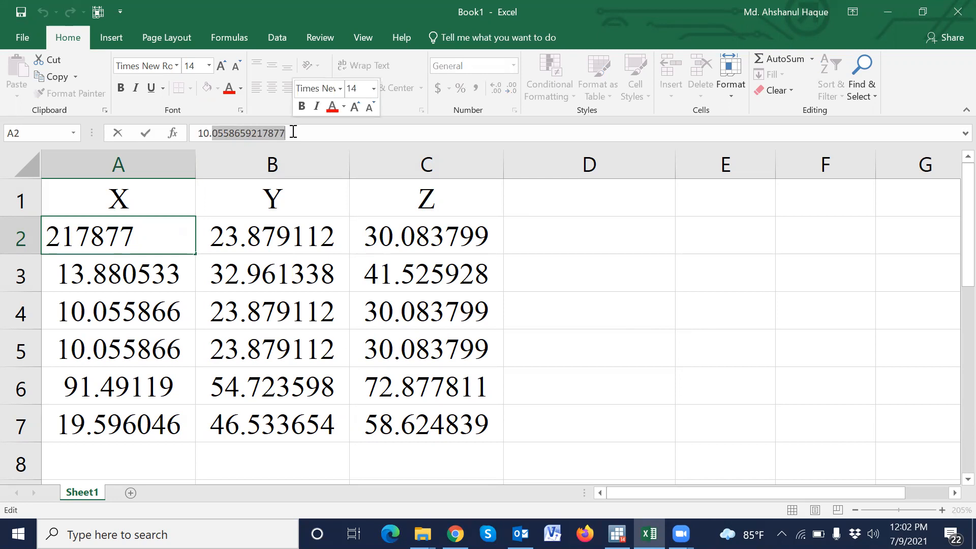
click(543, 352)
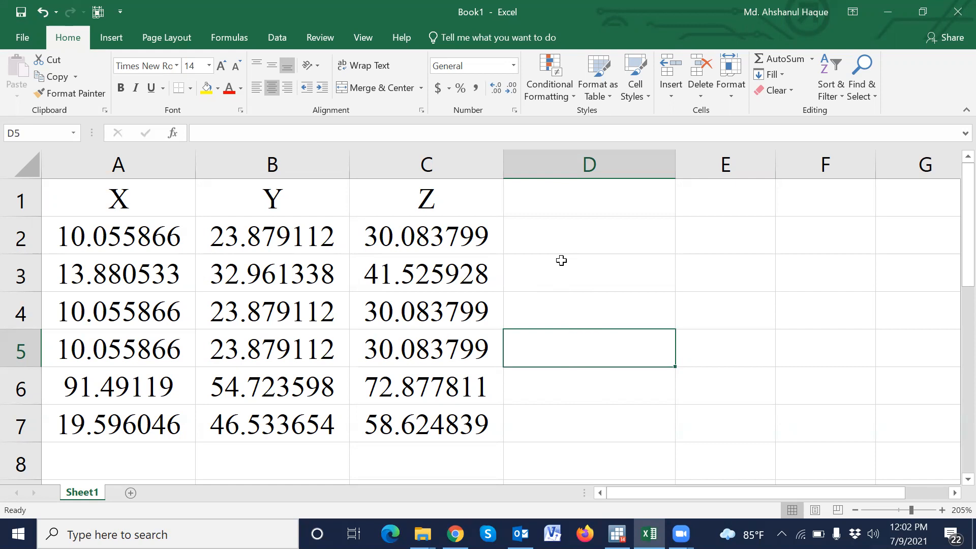
Copy the X, Y and Z headers from A1:C1 into D1:F1.
drag(157, 201, 370, 190)
key(ctrl+c)
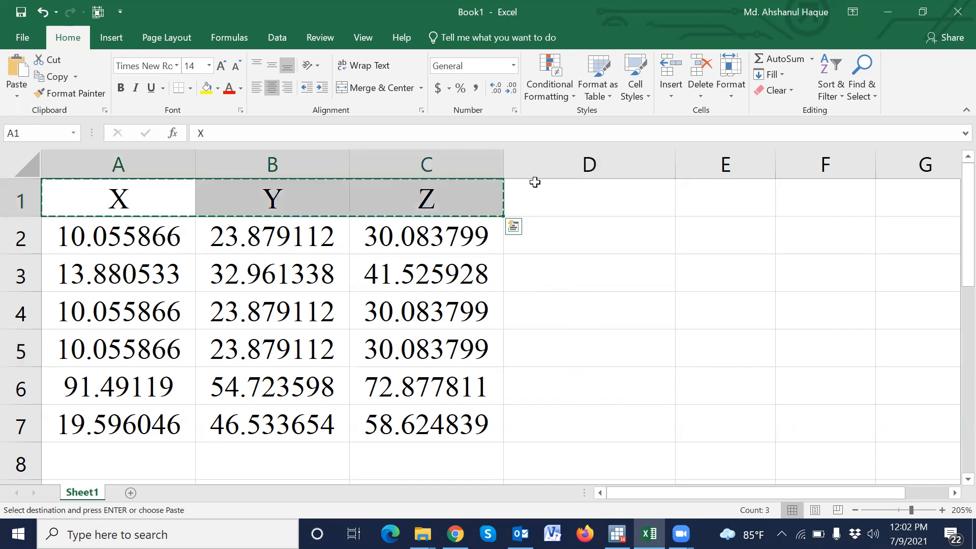
click(557, 189)
key(ctrl+v)
key(Down)
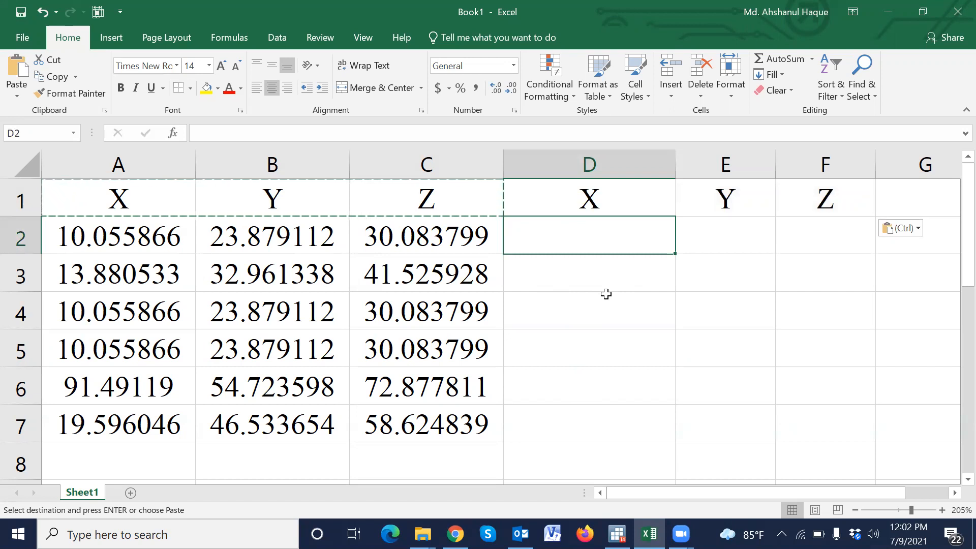
Enter =ROUND(A2, 2) in cell D2 to round the first X coordinate to two decimals.
text(=)
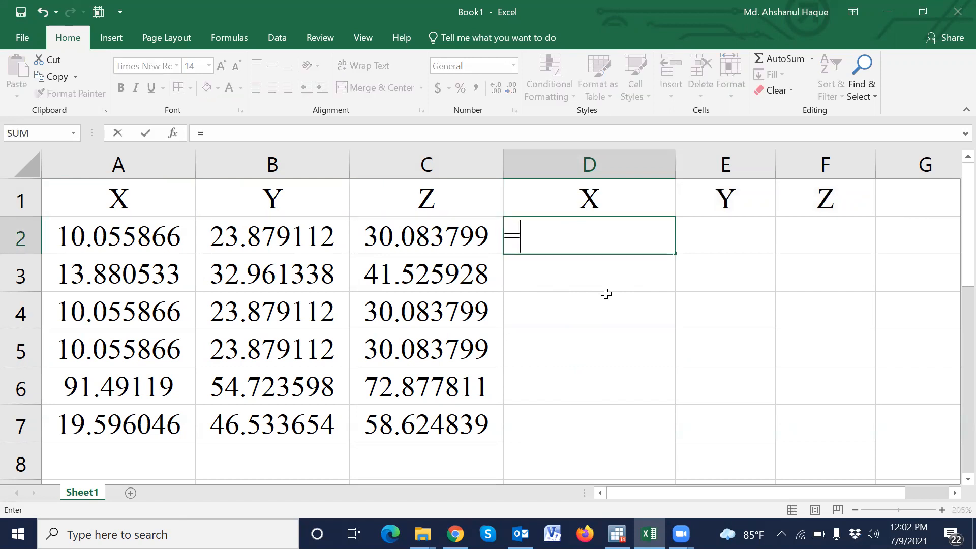
text(round)
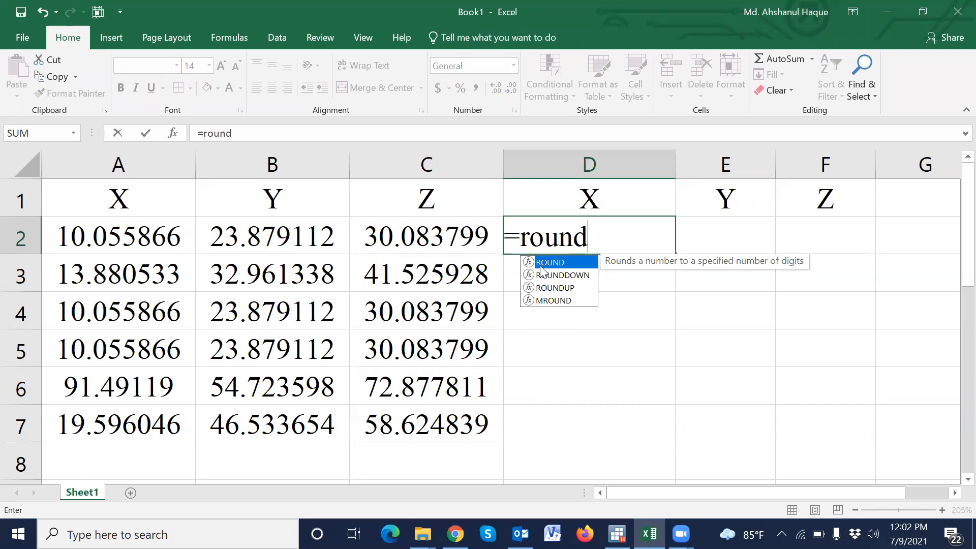
double_click(549, 262)
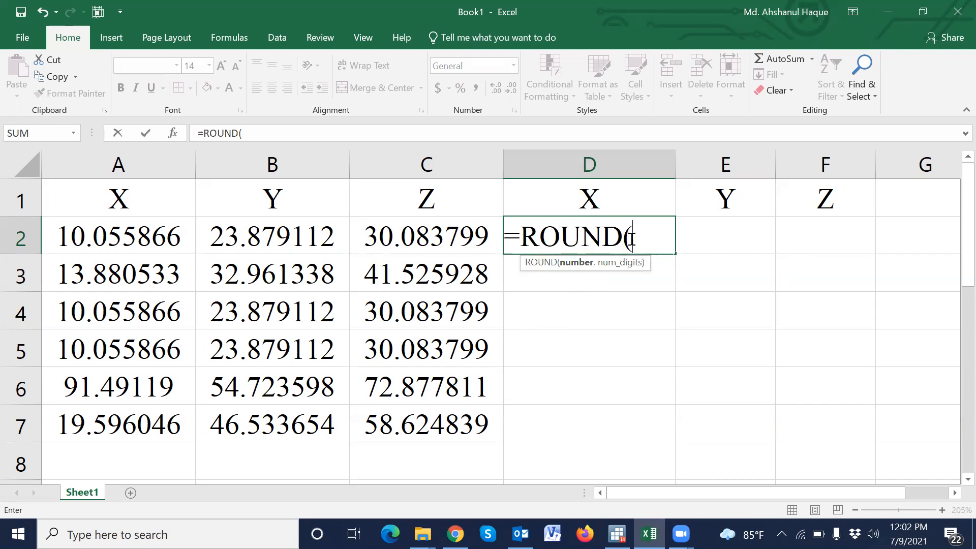
click(119, 242)
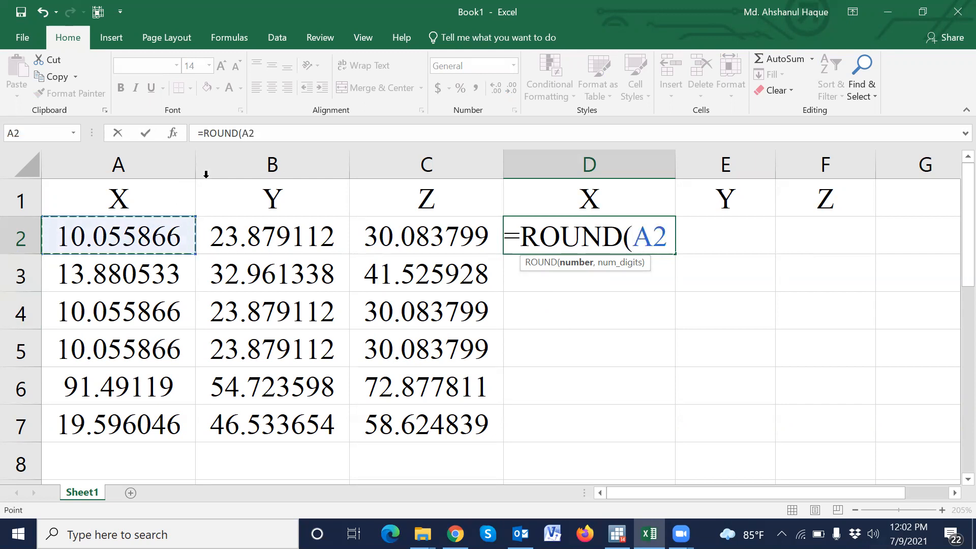
click(266, 132)
text(,)
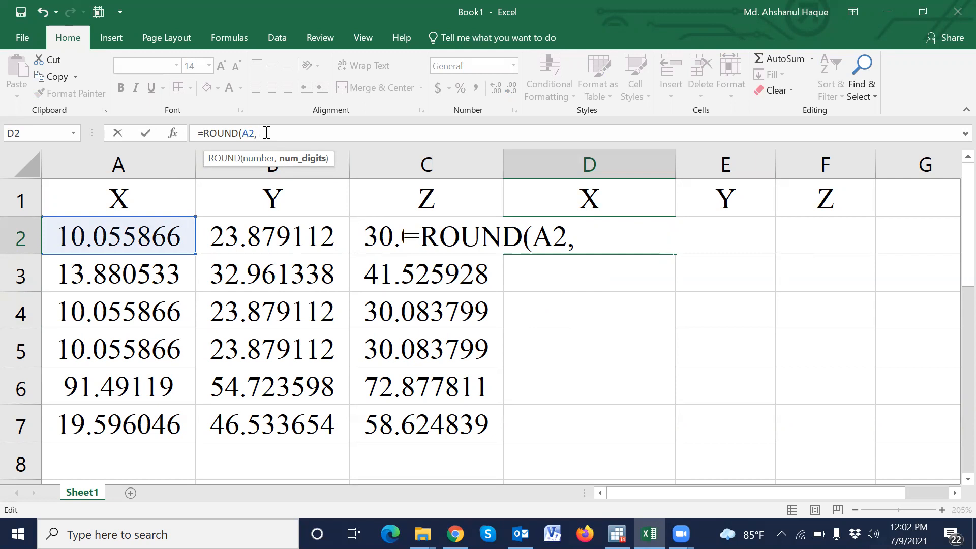
text(2)
key(BackSpace)
text(3)
key(BackSpace)
text(1)
key(BackSpace)
text(2))
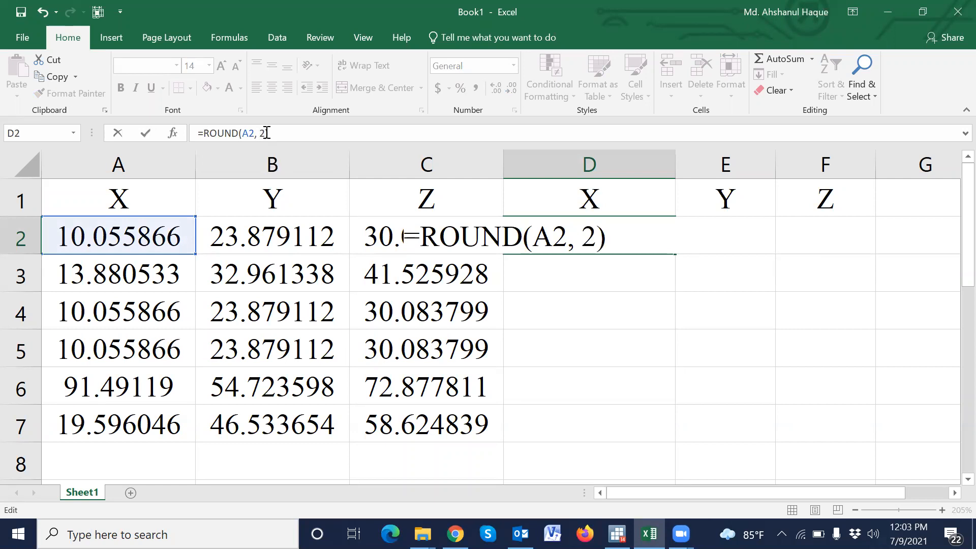
key(Return)
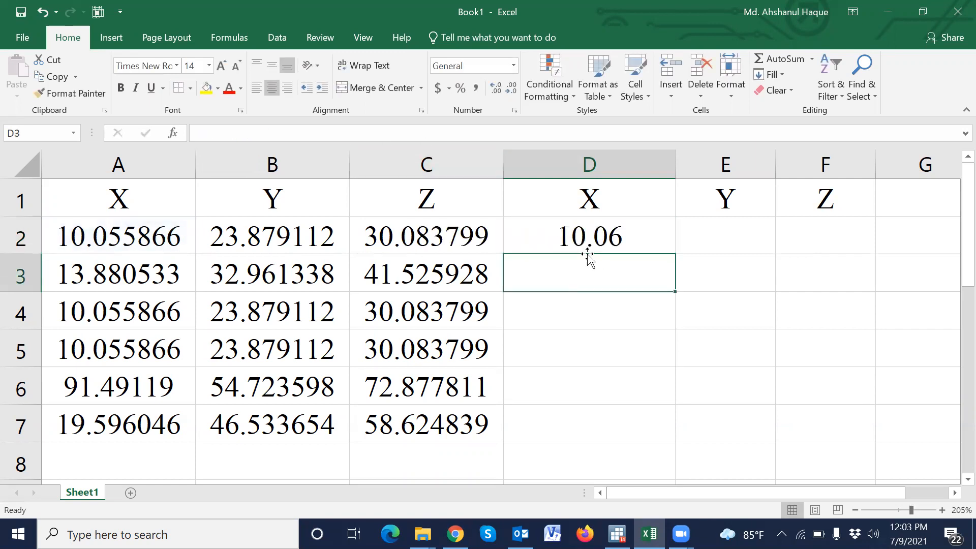
Compare the original coordinate in A2 with the rounded result and its formula in D2.
click(123, 235)
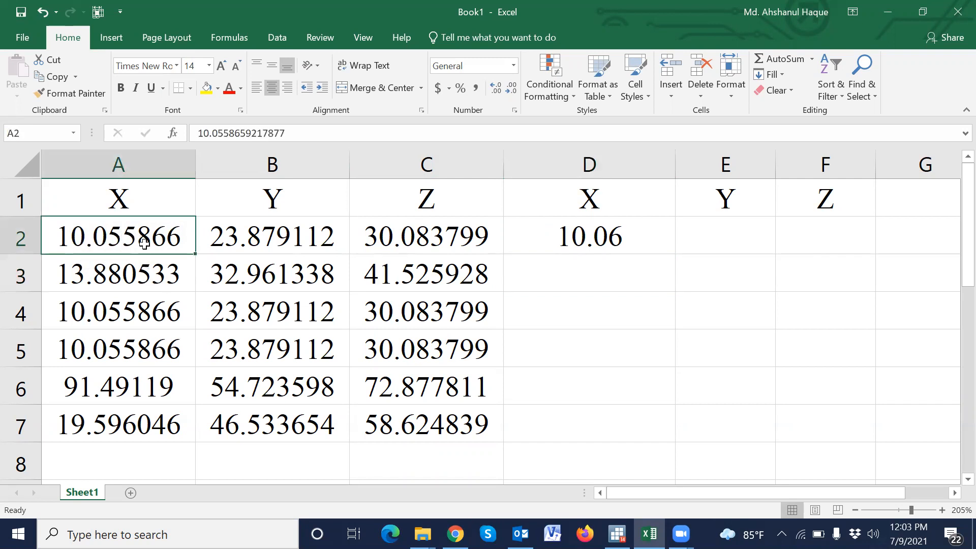
click(629, 271)
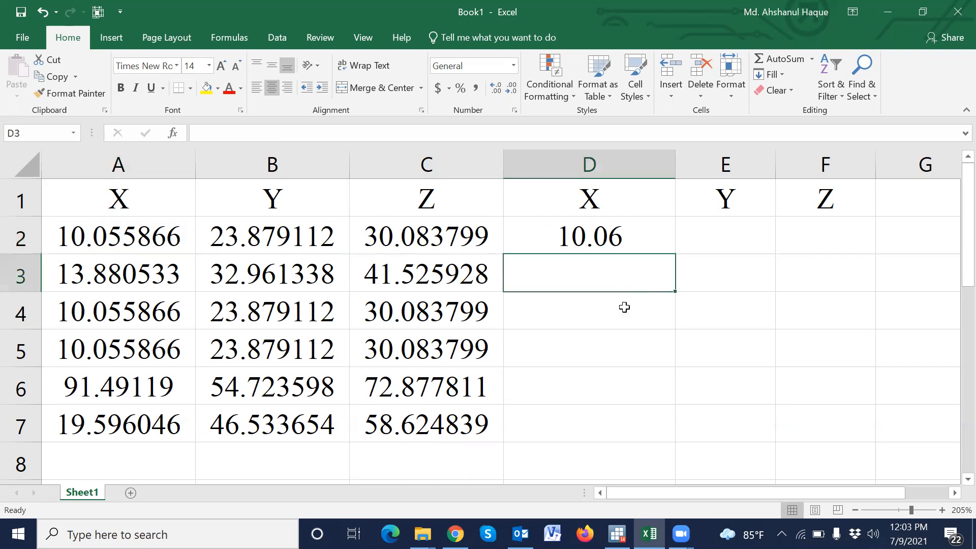
click(614, 240)
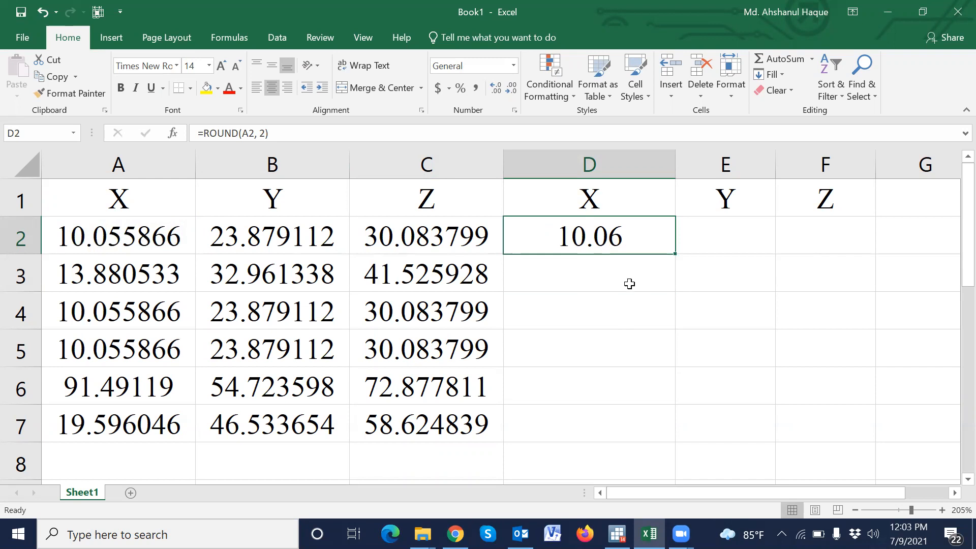
Try filling the rounding formula from D2 down to D7, and undo the fill.
double_click(676, 254)
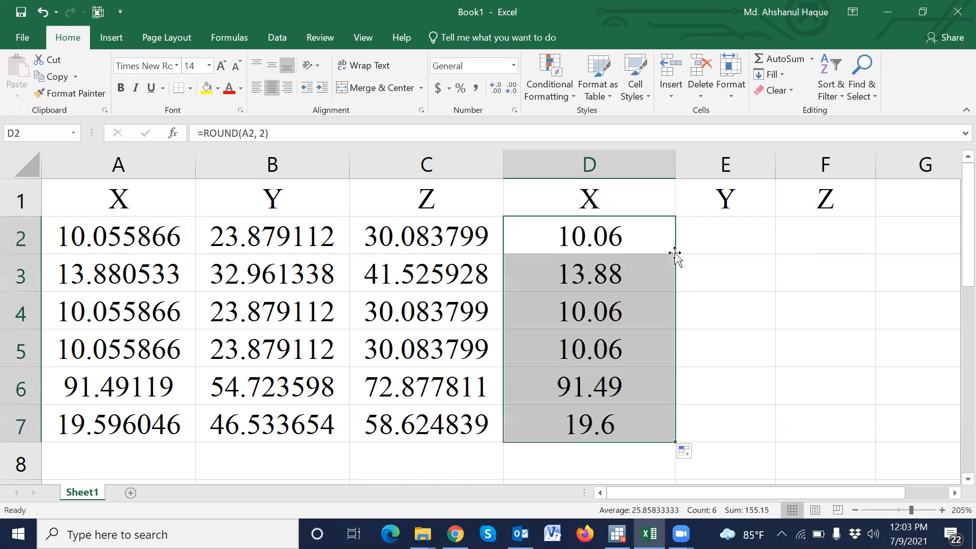
key(ctrl+z)
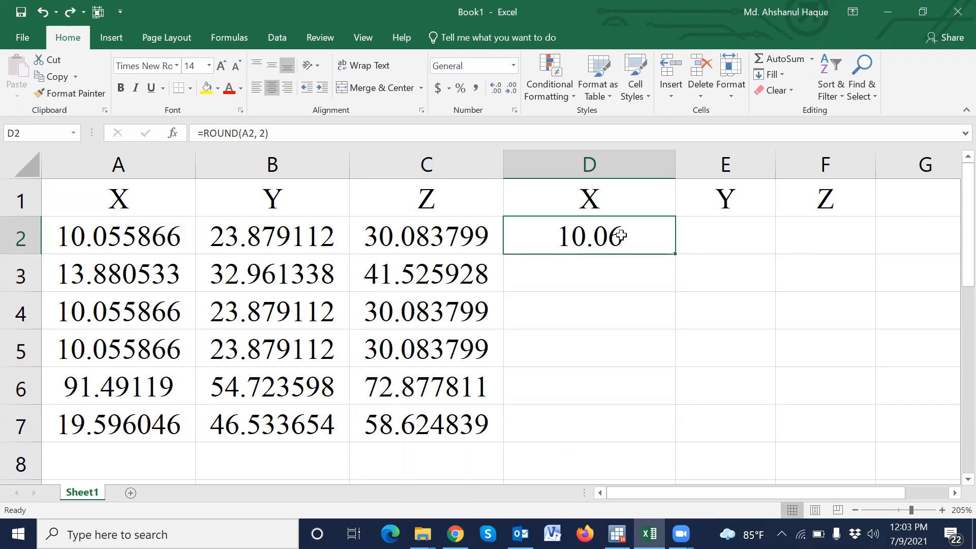
click(694, 81)
drag(681, 242, 659, 251)
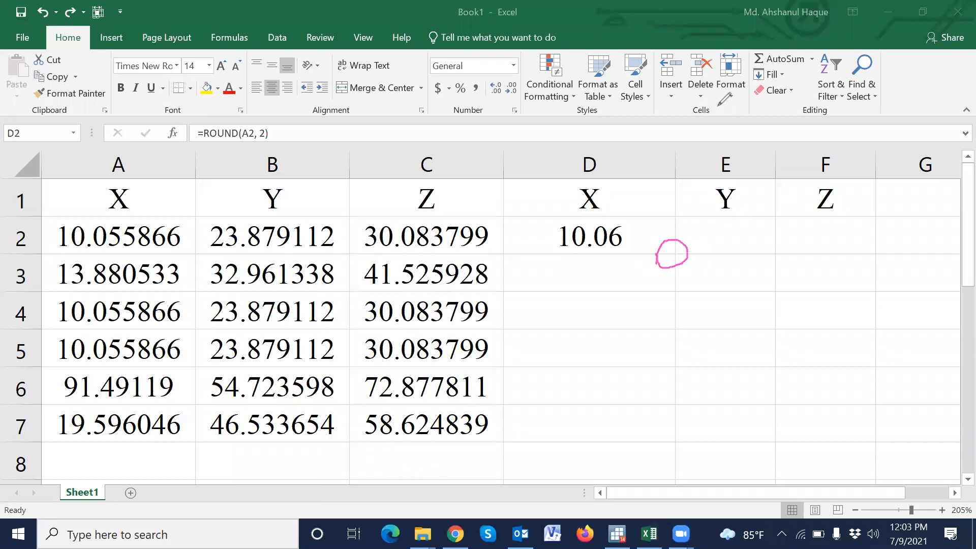
Fill the ROUND formula from D2 down to row 7 and across columns E and F.
click(627, 229)
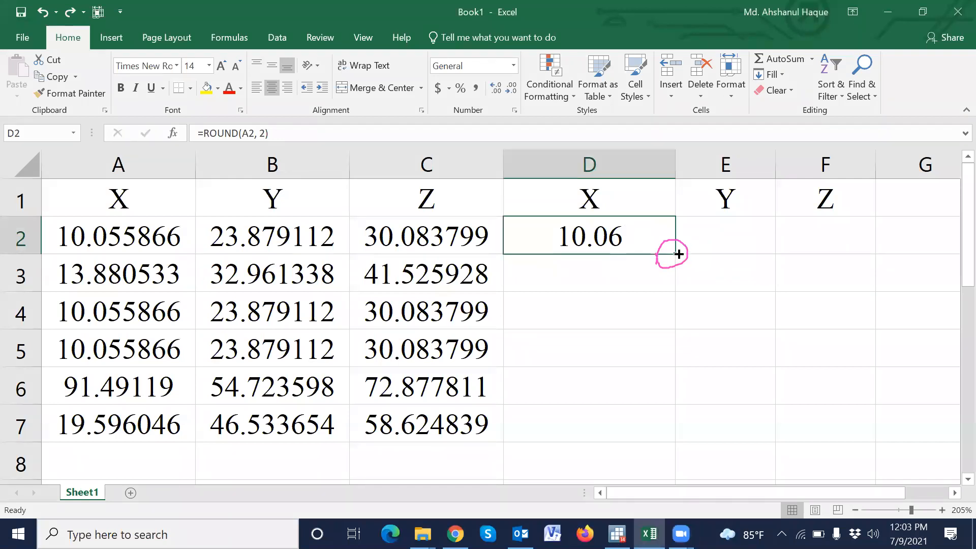
drag(675, 254, 676, 428)
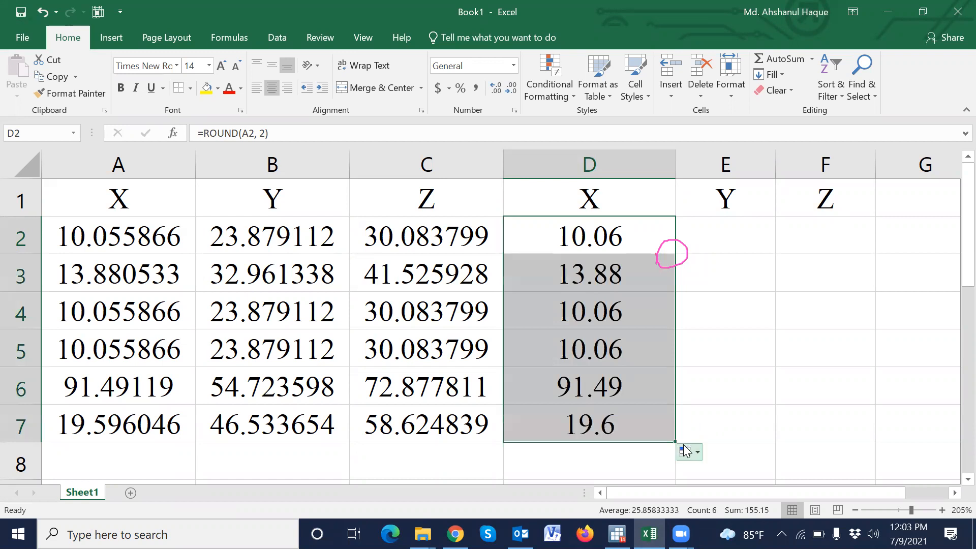
drag(676, 442, 825, 426)
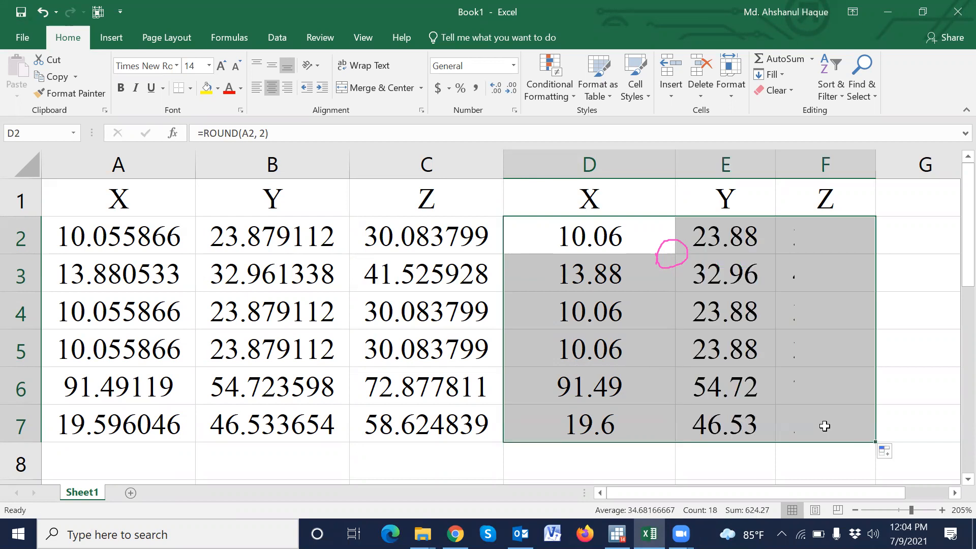
Review the rounded coordinates in D2:F7 and examine the formula behind cell D2.
click(771, 73)
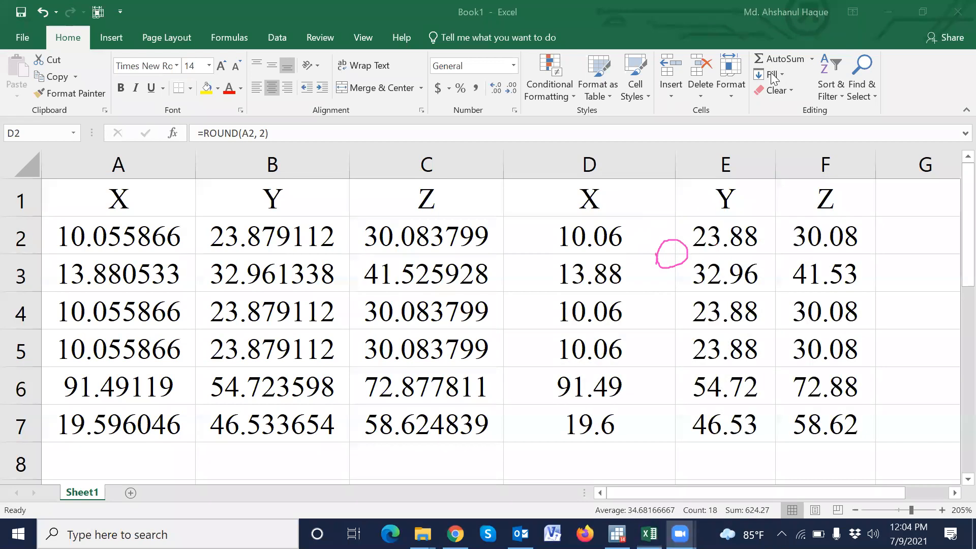
click(772, 72)
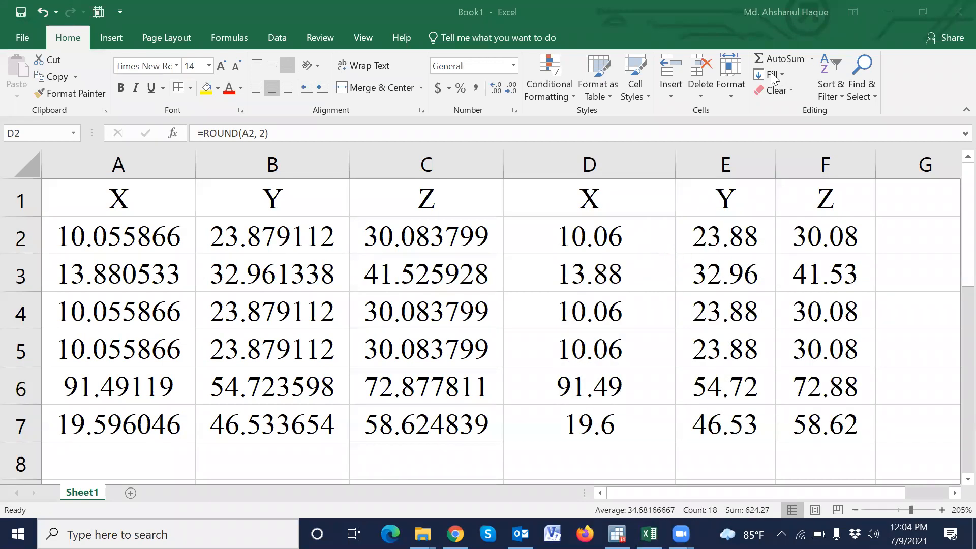
click(912, 269)
drag(626, 249, 802, 422)
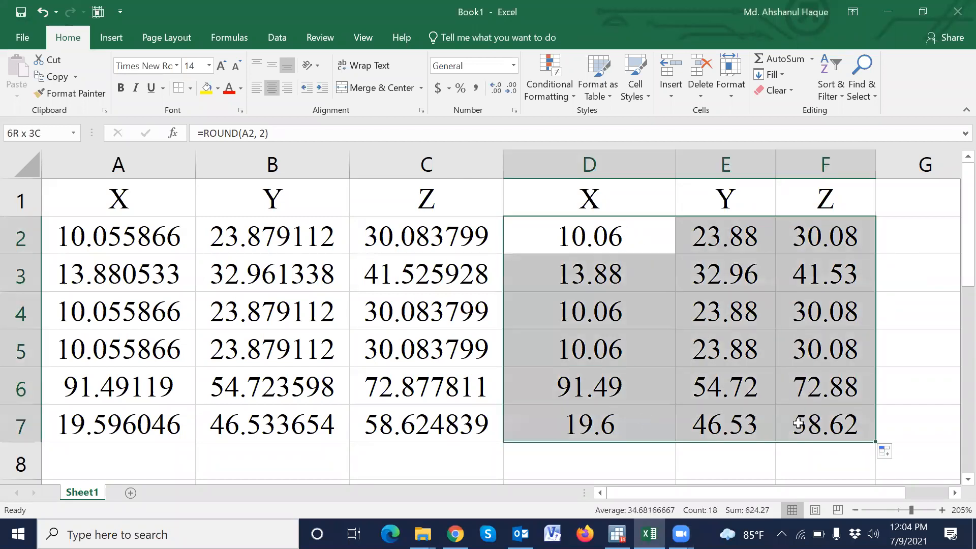
click(911, 311)
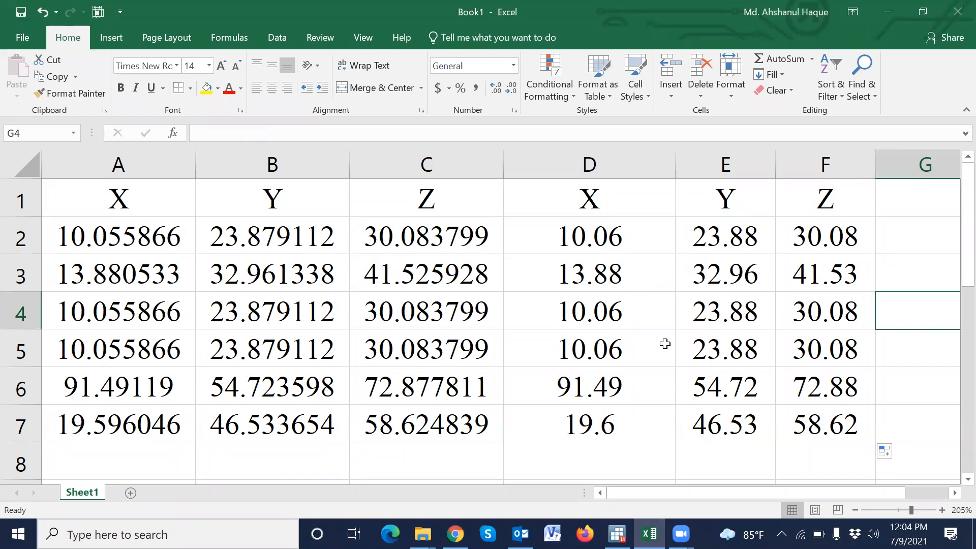
click(580, 236)
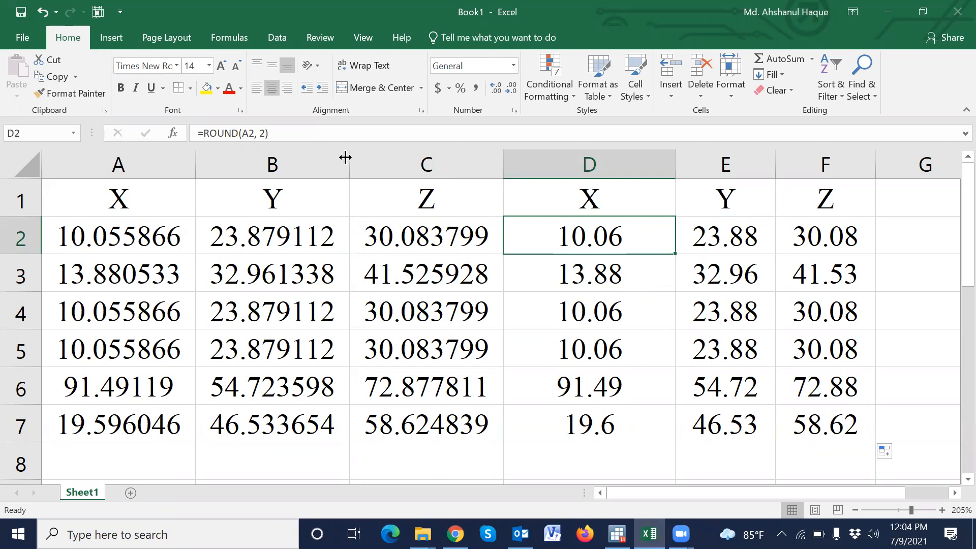
drag(292, 134, 196, 133)
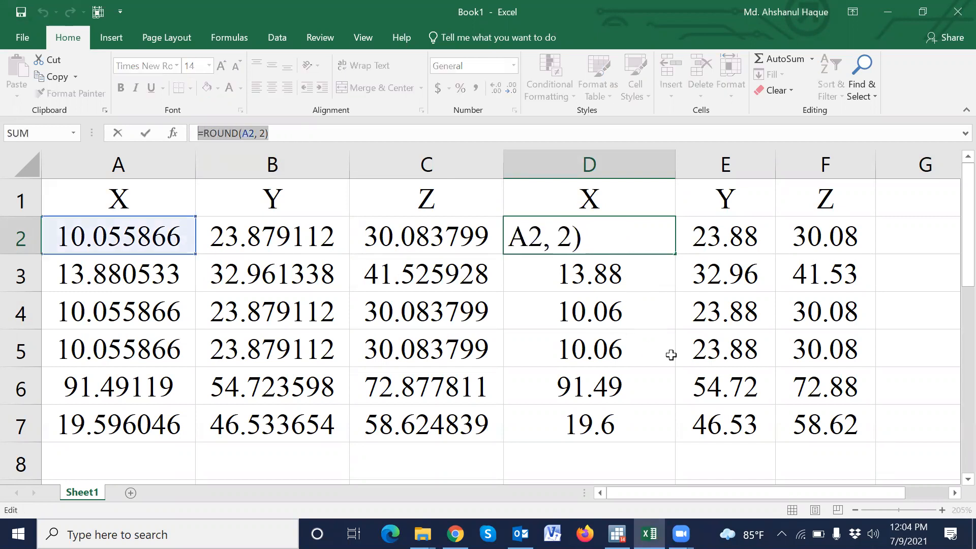
key(Return)
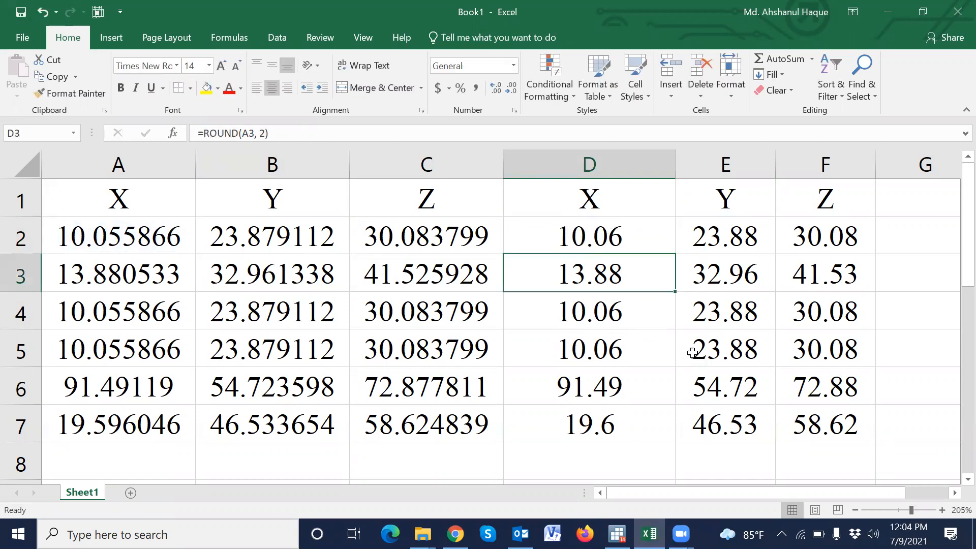
Copy the rounded coordinates in D2:F7 and open the Paste Special options for the same range.
drag(625, 234, 850, 415)
key(ctrl+c)
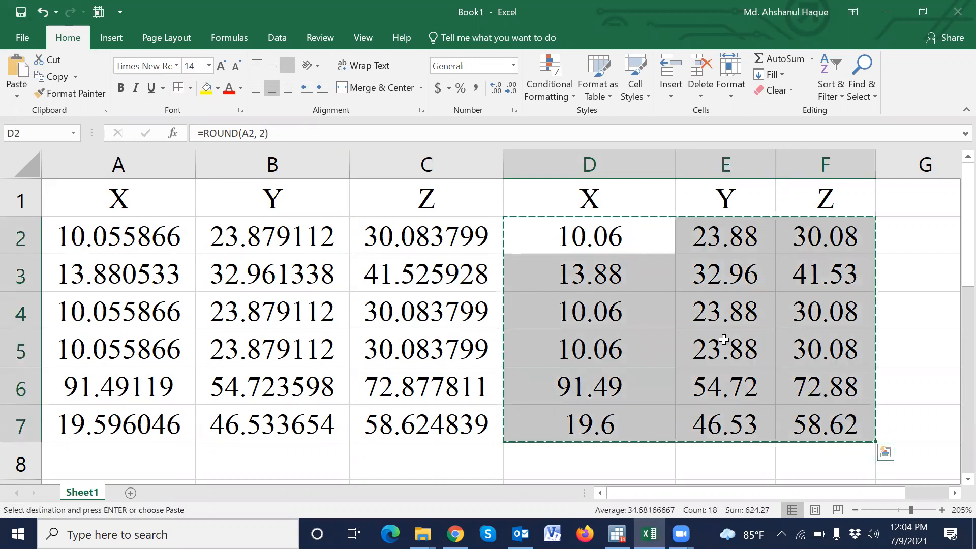
right_click(600, 238)
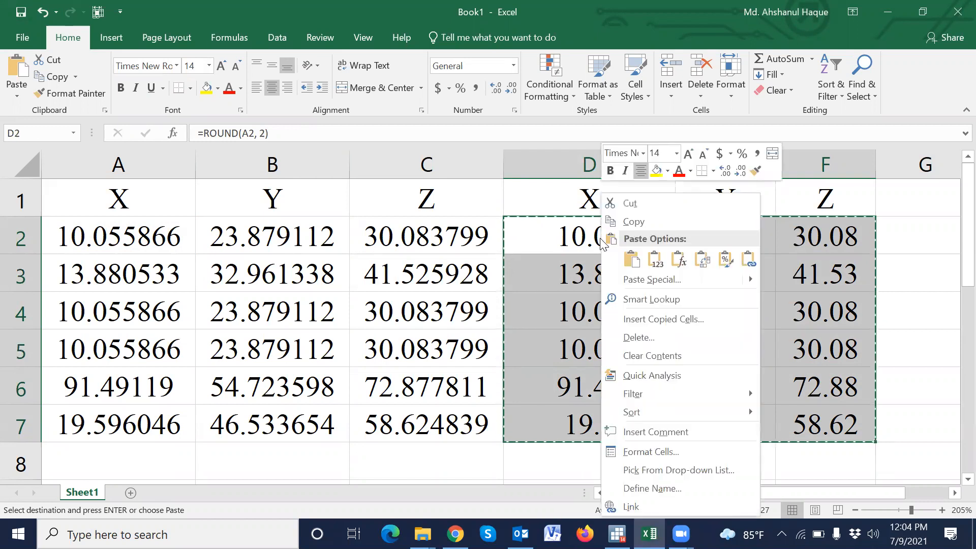
click(644, 280)
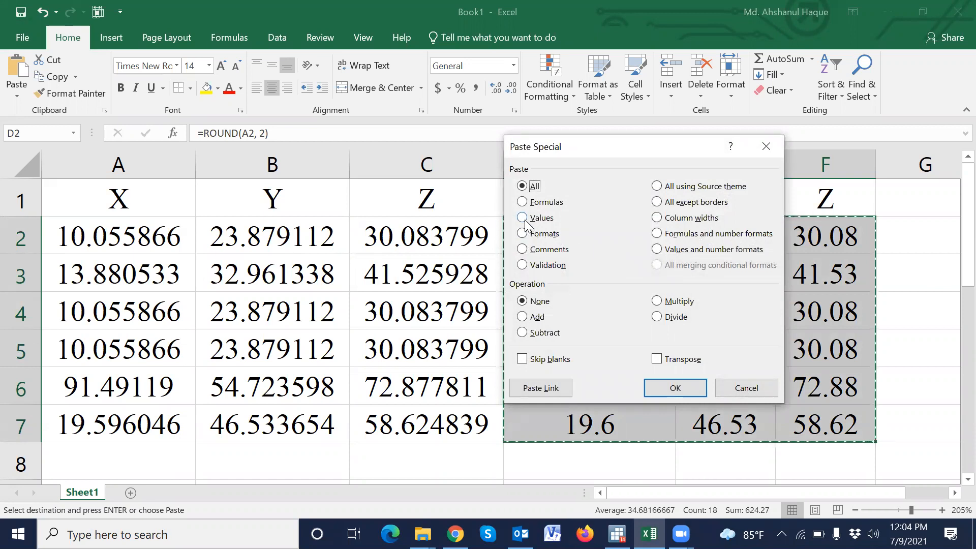
click(776, 76)
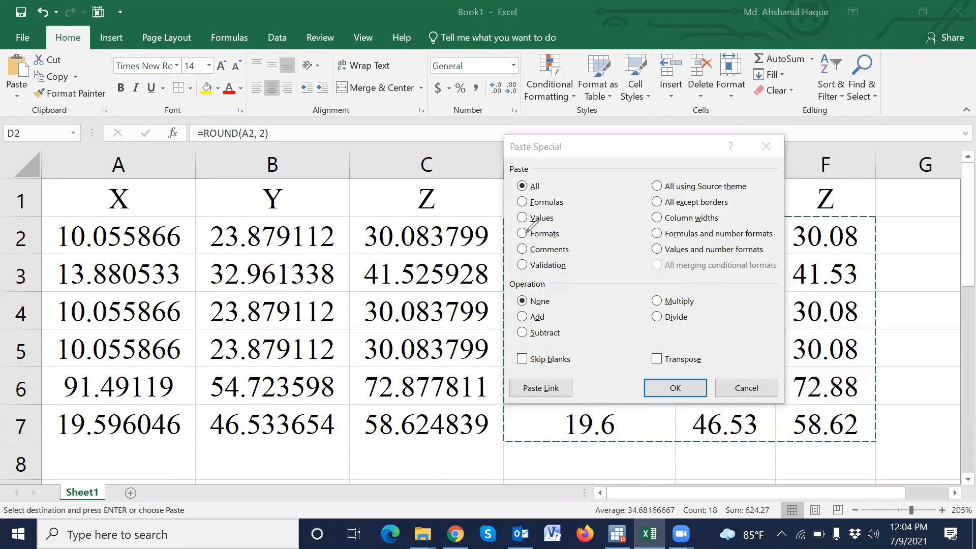
mouse_move(518, 209)
mouse_down()
mouse_move(556, 207)
mouse_move(529, 230)
mouse_move(518, 224)
mouse_up()
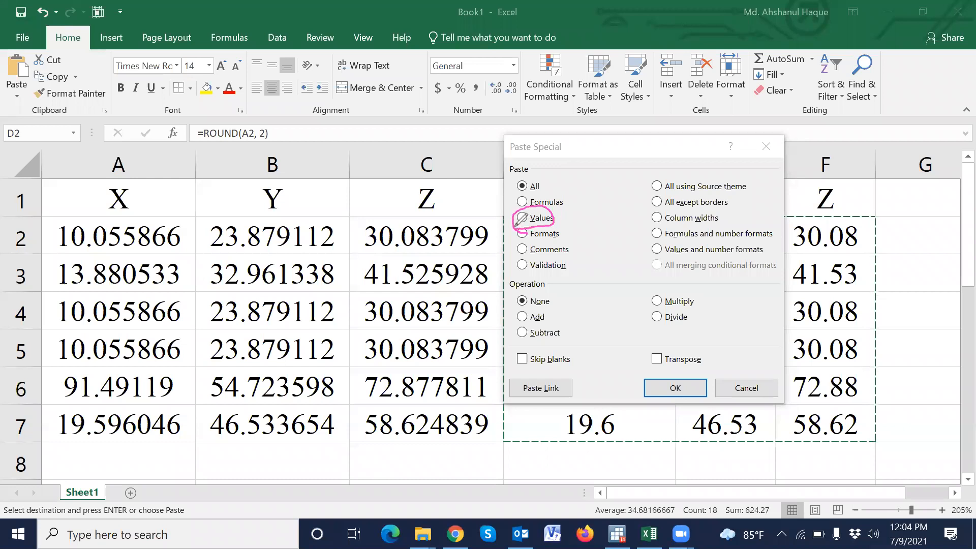
mouse_move(665, 377)
mouse_down()
mouse_move(701, 376)
mouse_move(724, 351)
mouse_up()
click(663, 214)
click(768, 104)
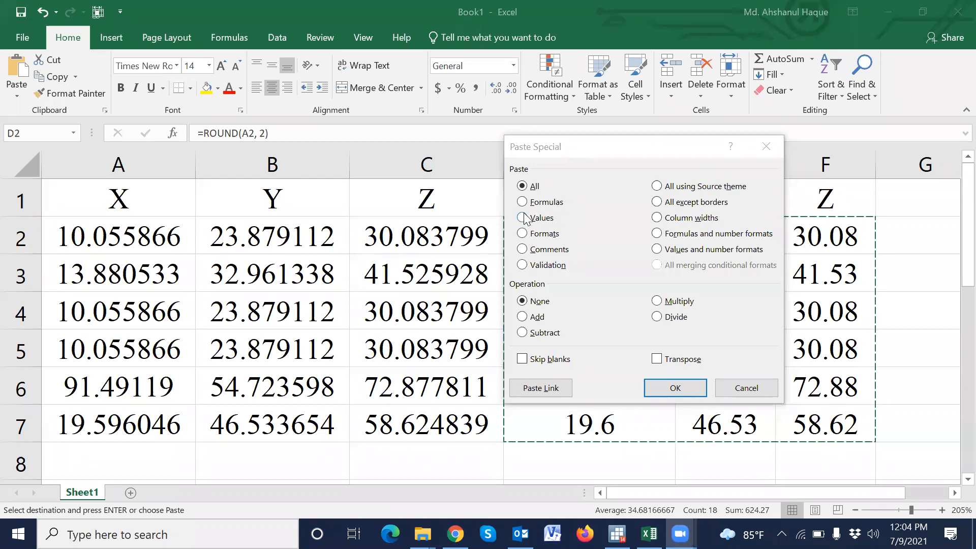
Paste the copied coordinates over D2:F7 as values only, replacing the ROUND formulas.
click(532, 219)
click(676, 389)
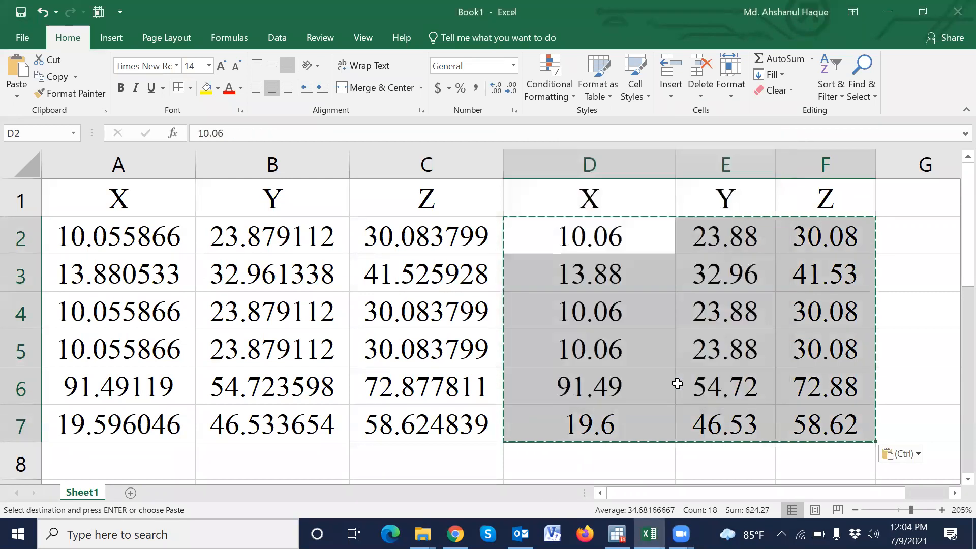
click(904, 289)
Examine the contents of individual cells in columns D and E to check that they hold plain values instead of formulas.
click(612, 240)
click(239, 136)
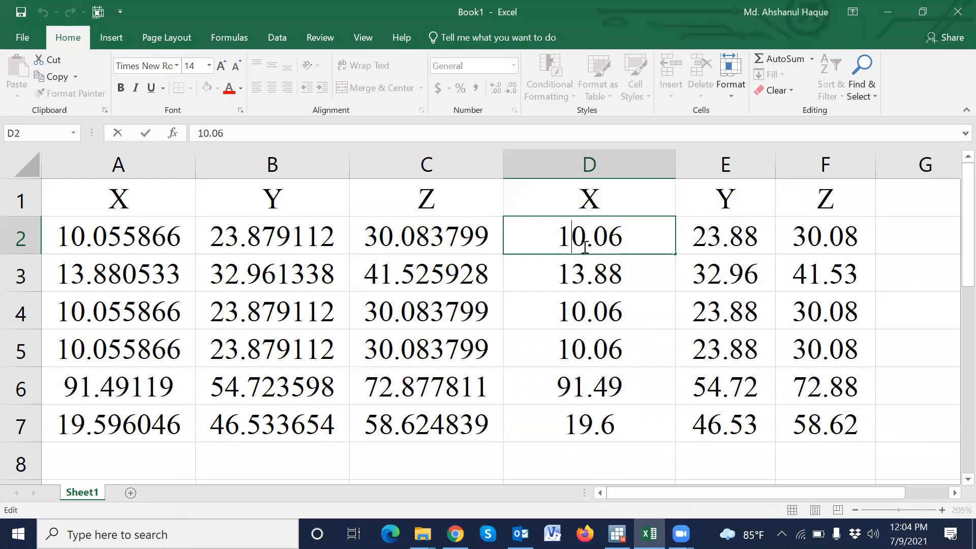
double_click(581, 277)
key(Return)
double_click(603, 350)
double_click(605, 386)
double_click(612, 419)
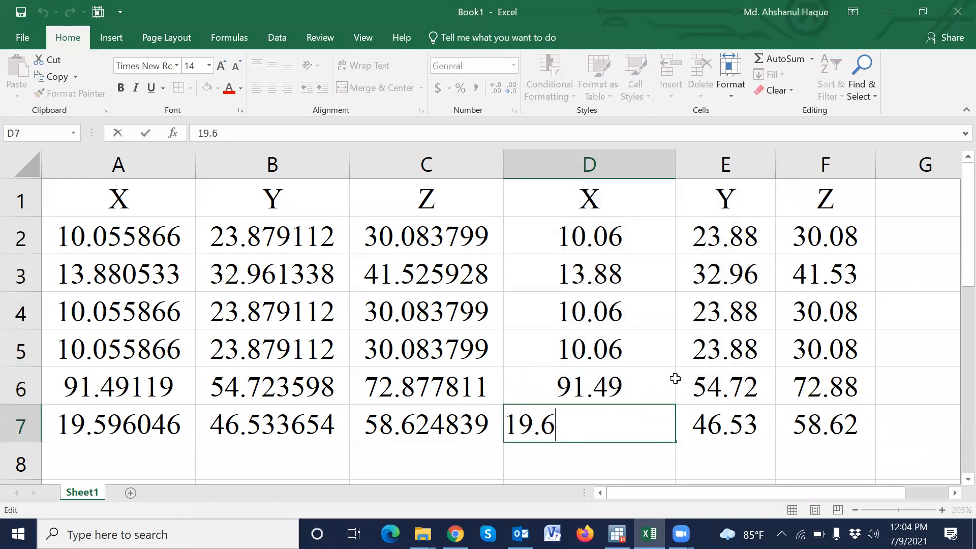
double_click(725, 248)
double_click(730, 275)
click(750, 333)
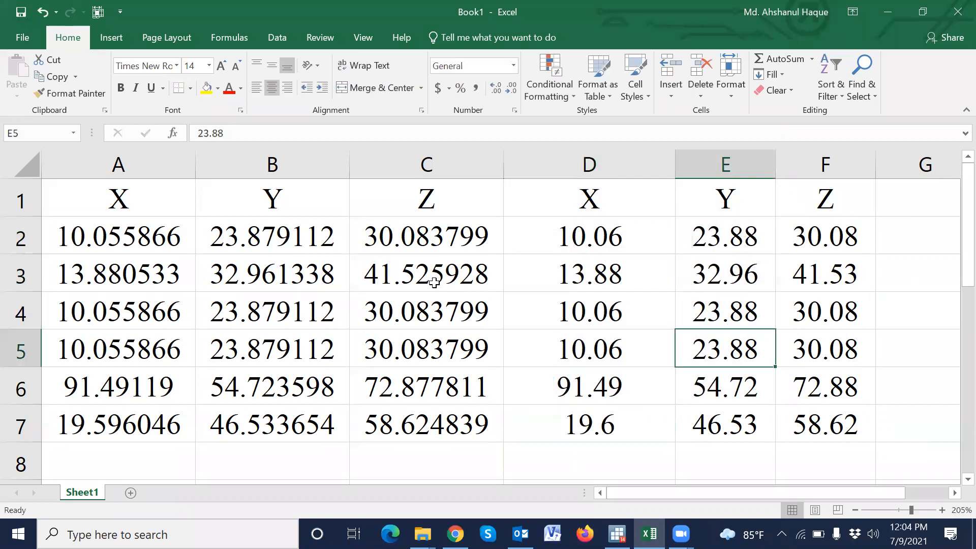
Delete columns A to C with the original unrounded X, Y and Z coordinates.
click(415, 279)
drag(436, 193, 167, 158)
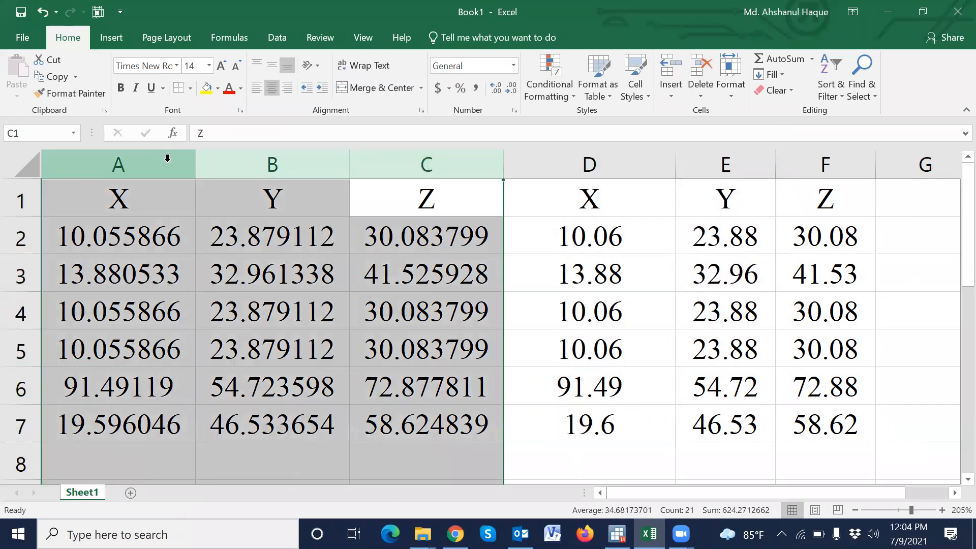
key(ctrl+minus)
click(165, 258)
right_click(164, 259)
Make the X, Y and Z headers in row 1 bold.
click(83, 200)
click(20, 198)
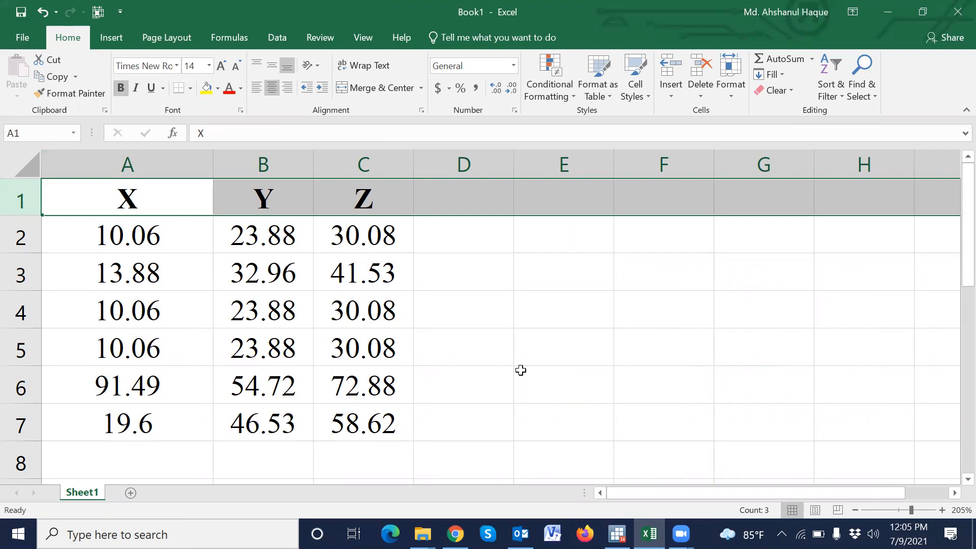
click(506, 394)
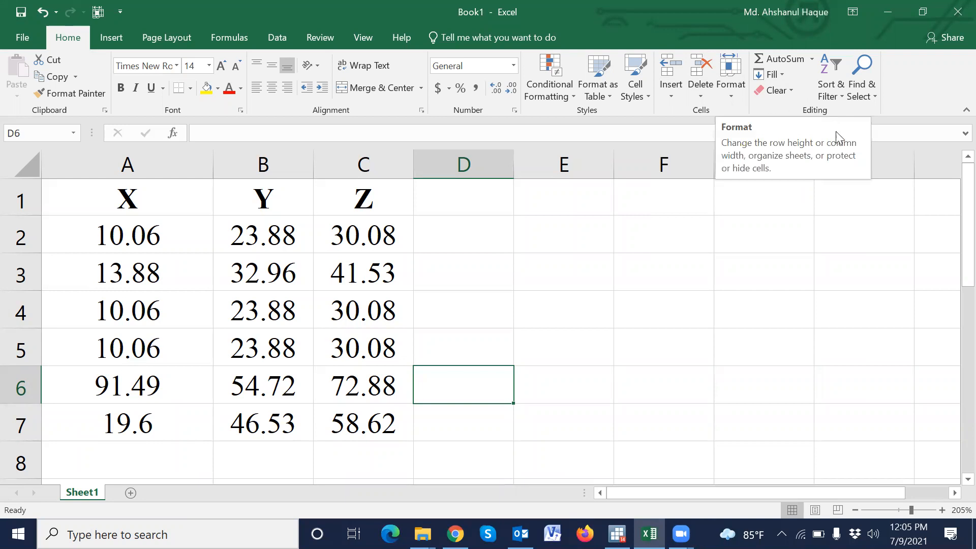
click(784, 283)
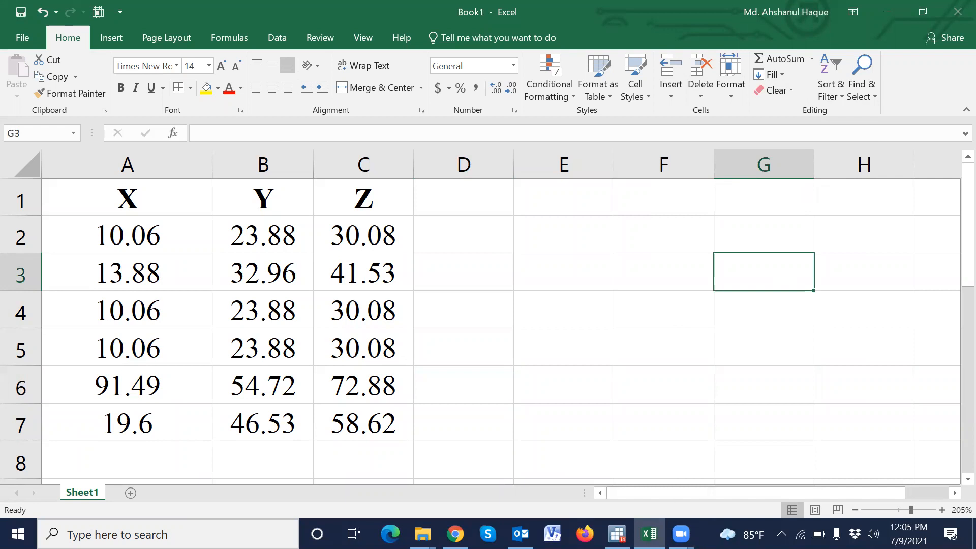
right_click(681, 534)
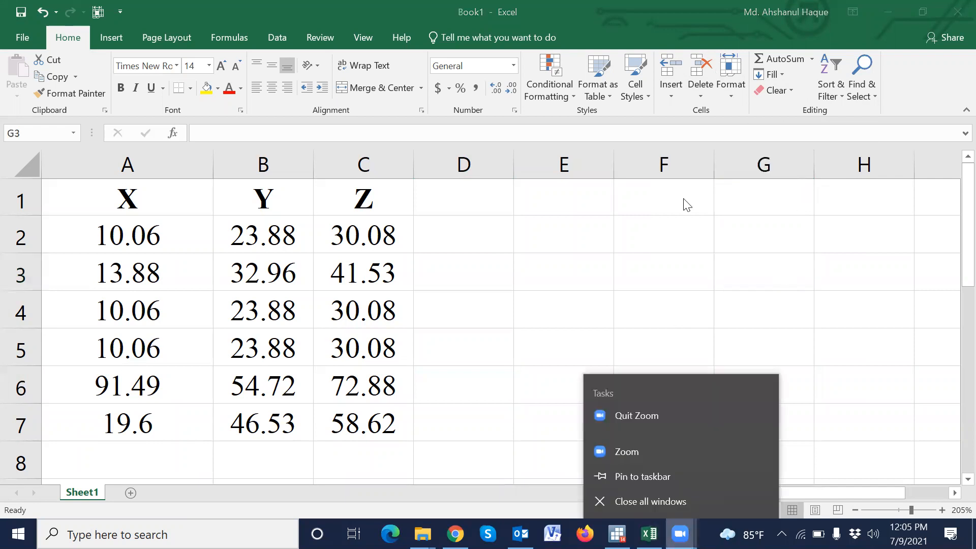
click(645, 420)
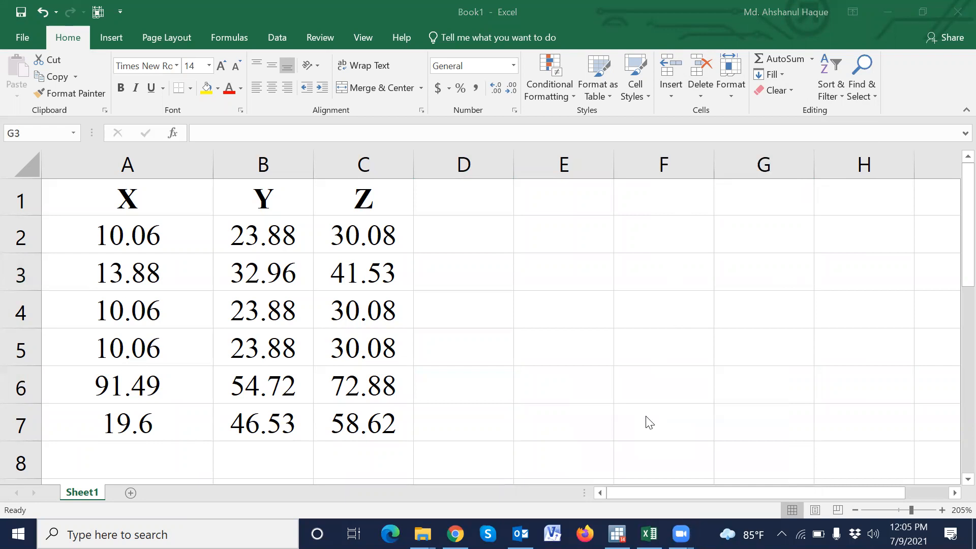